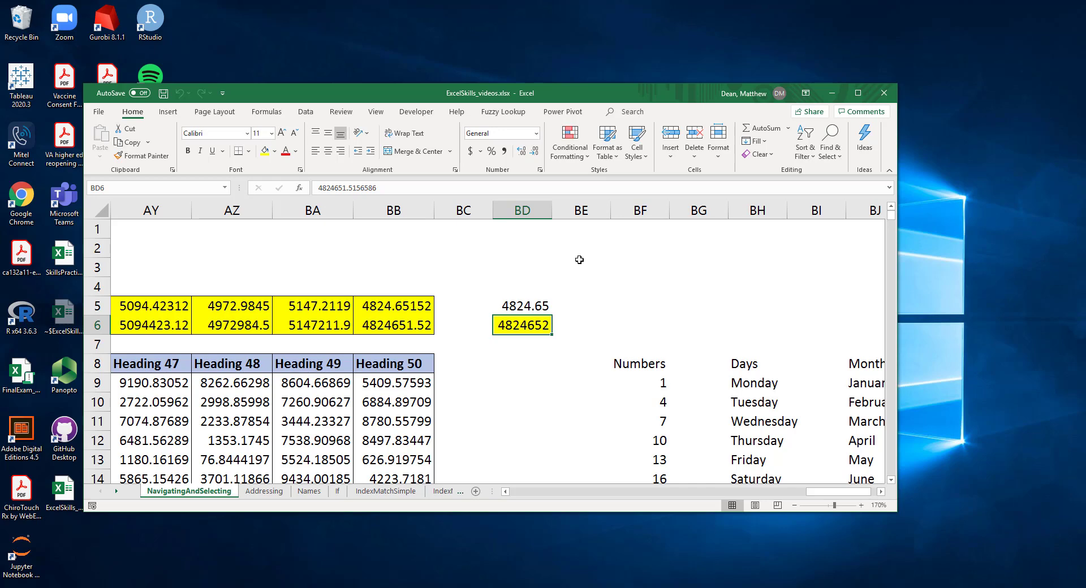
Maximize the ExcelSkills_videos.xlsx workbook window and try minimizing and restoring it.
{"action": "key", "text": "ctrl+F10"}
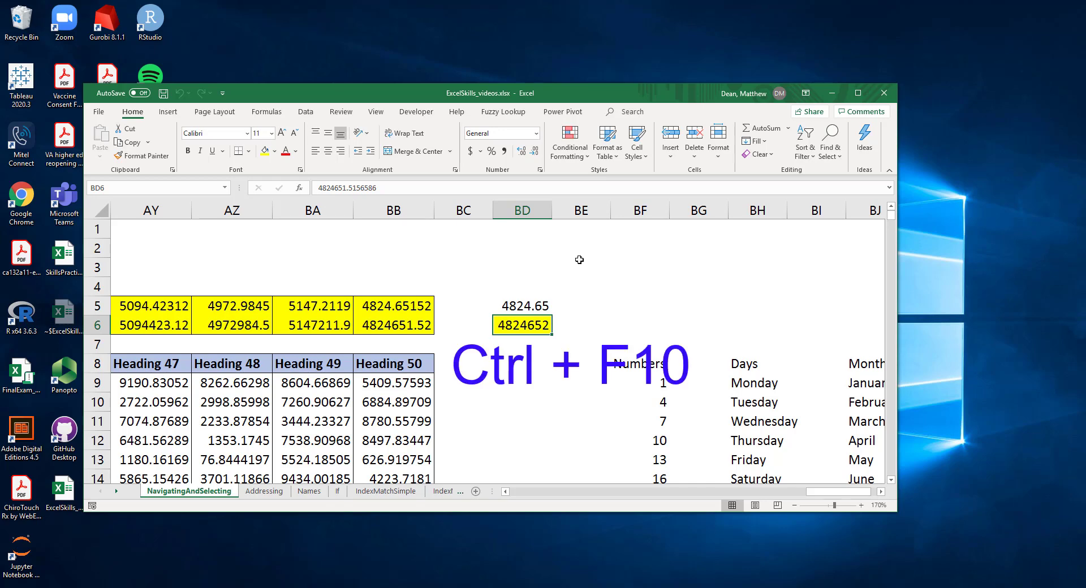
{"action": "key", "text": "ctrl+F10"}
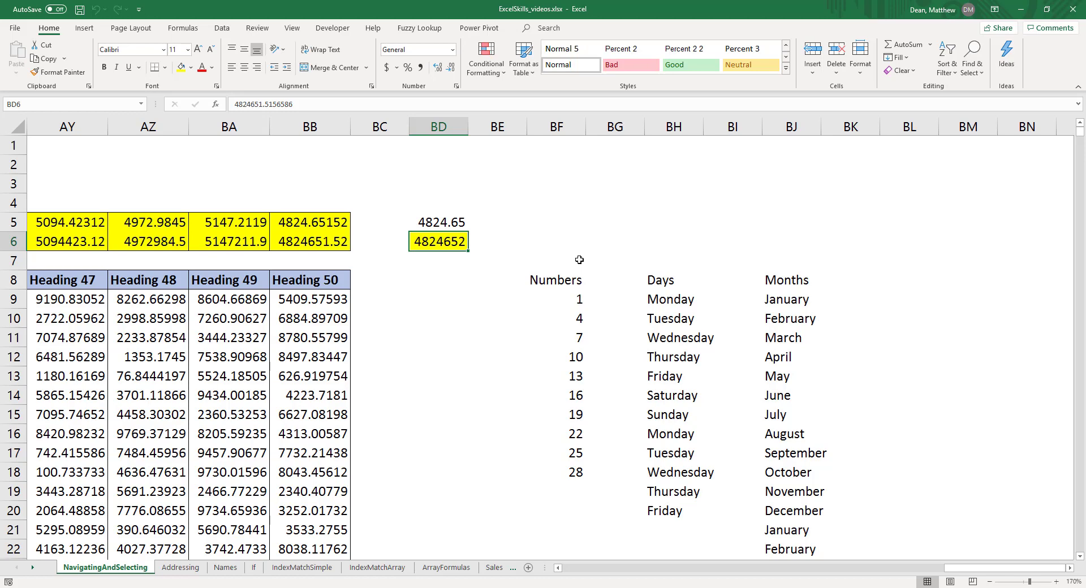
{"action": "key", "text": "ctrl+F9"}
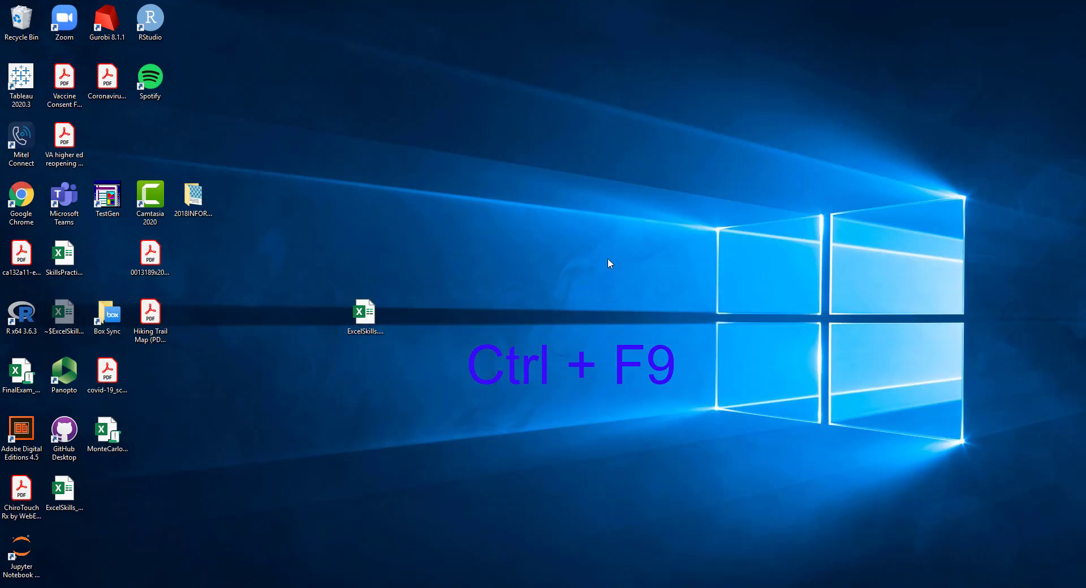
{"action": "left_click", "coordinate": [232, 587]}
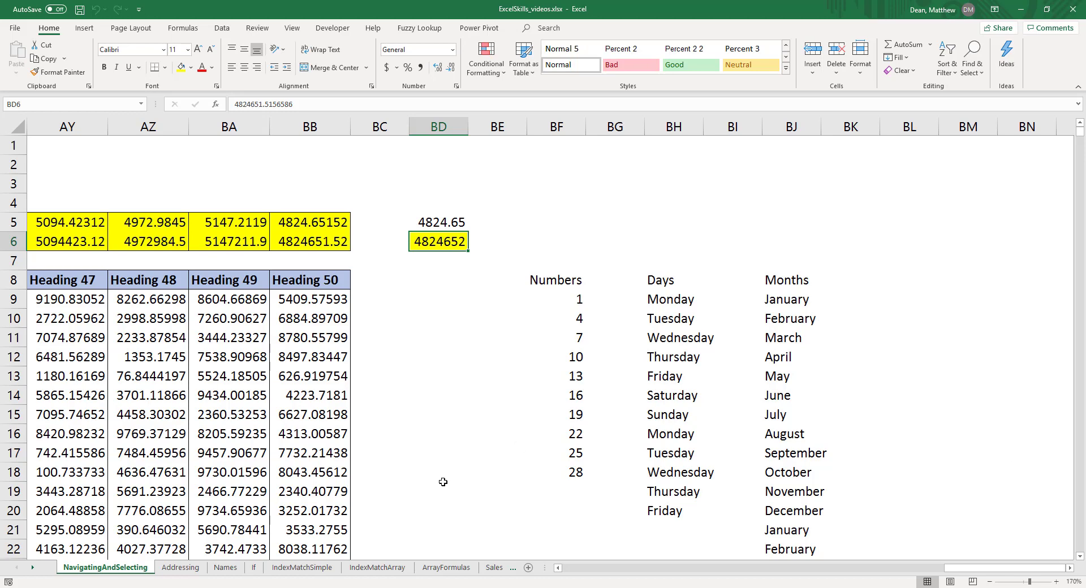
Insert a macro sheet before the Addressing sheet and delete it again.
{"action": "left_click", "coordinate": [181, 569]}
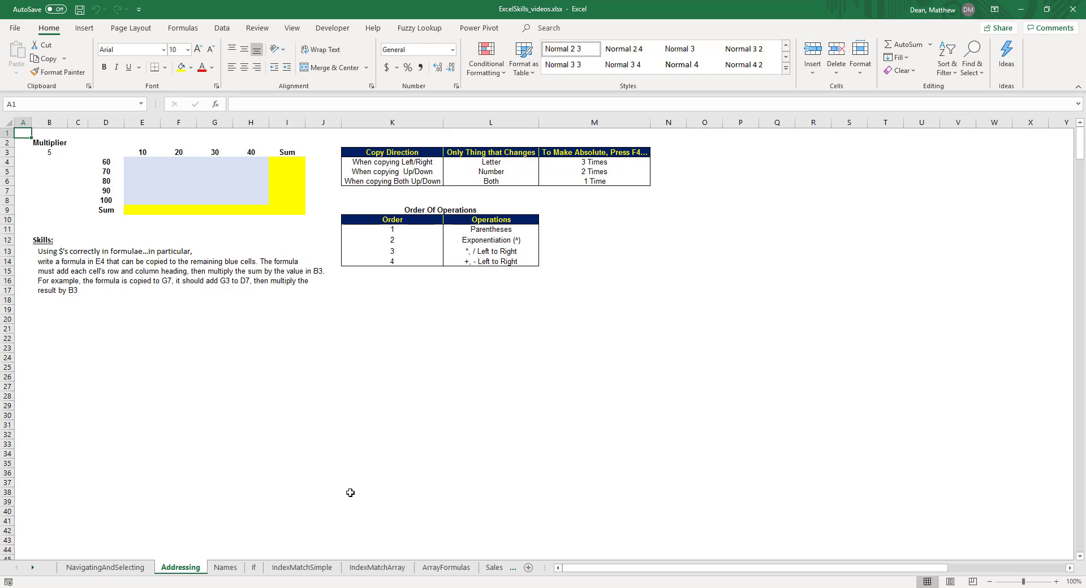
{"action": "key", "text": "ctrl+F11"}
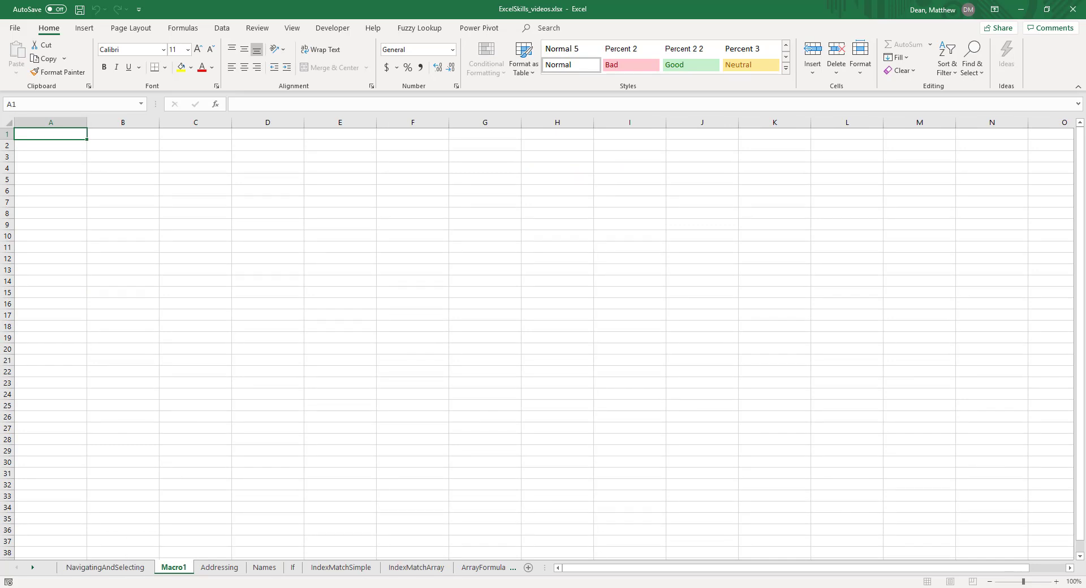
{"action": "right_click", "coordinate": [176, 571]}
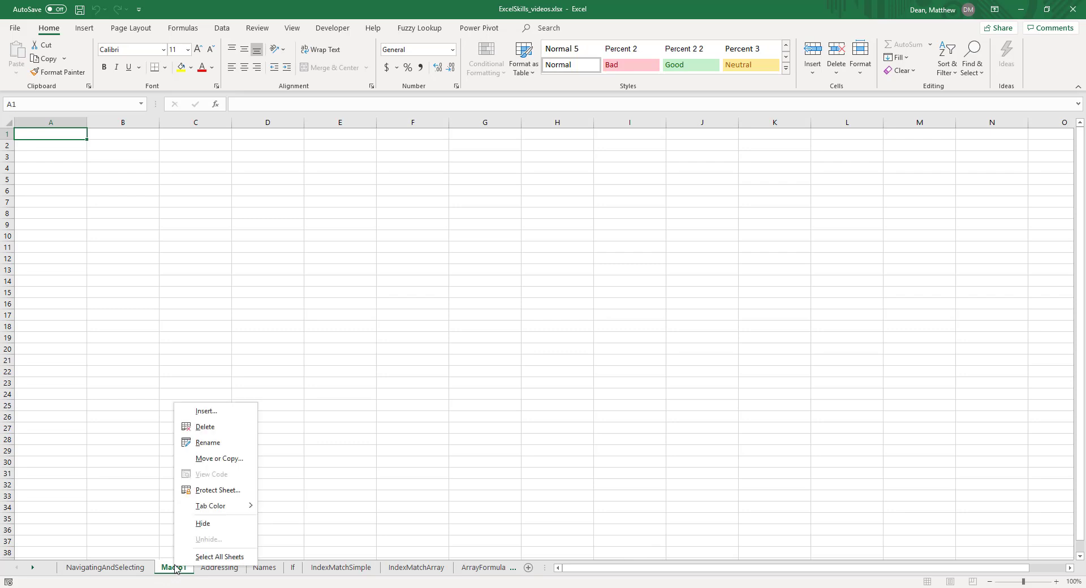
{"action": "left_click", "coordinate": [206, 426]}
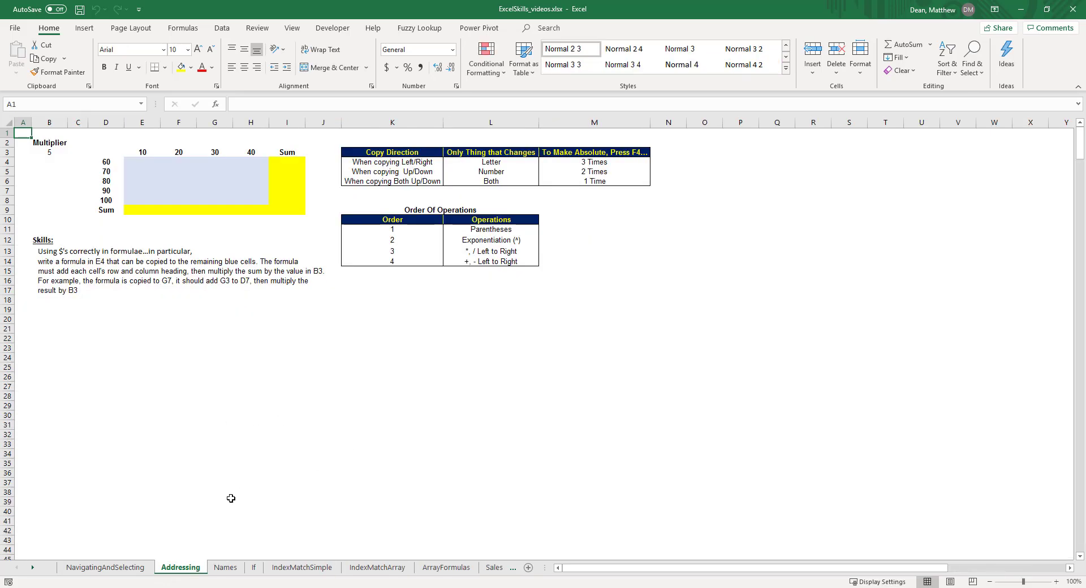
Insert a new blank worksheet before the Addressing sheet.
{"action": "key", "text": "shift+F11"}
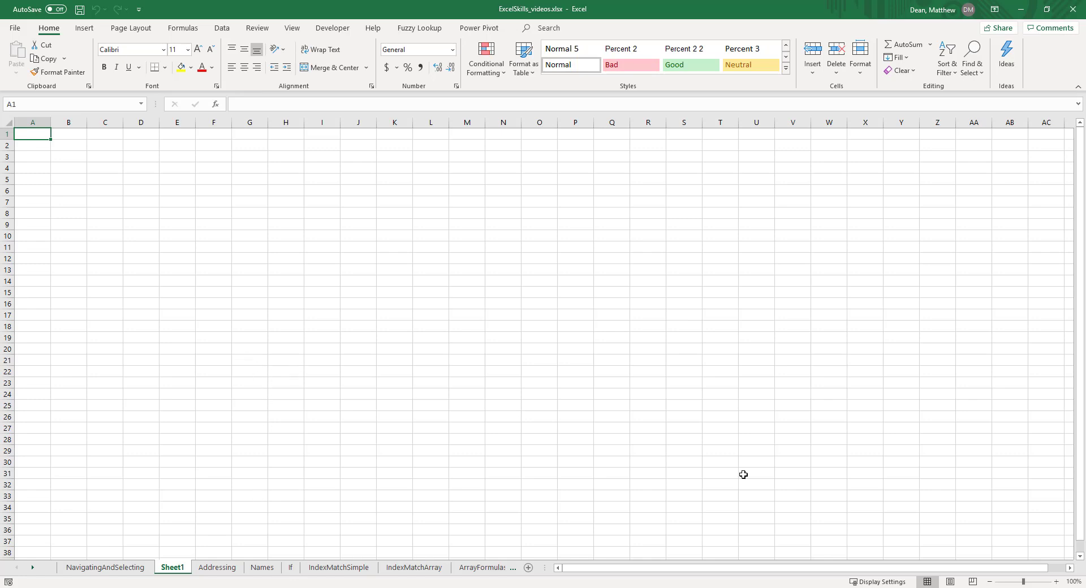
{"action": "left_click", "coordinate": [1055, 582]}
{"action": "left_click", "coordinate": [1055, 582]}
{"action": "left_click", "coordinate": [1056, 582]}
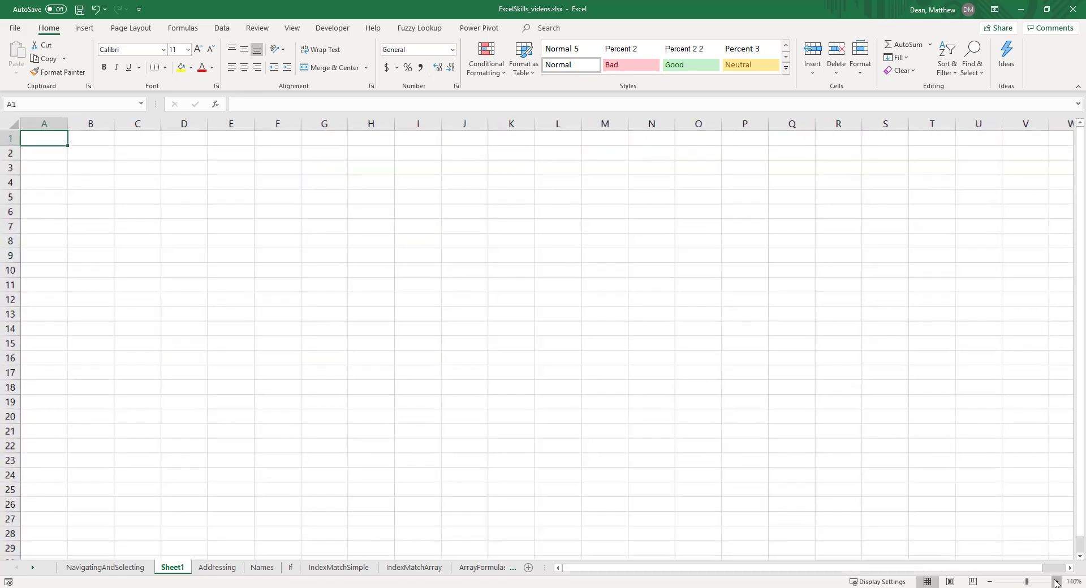
{"action": "left_click", "coordinate": [1055, 582]}
{"action": "left_click", "coordinate": [1056, 582]}
{"action": "left_click", "coordinate": [1055, 582]}
{"action": "left_click", "coordinate": [1055, 582]}
{"action": "left_click", "coordinate": [1055, 582]}
{"action": "left_click", "coordinate": [1056, 582]}
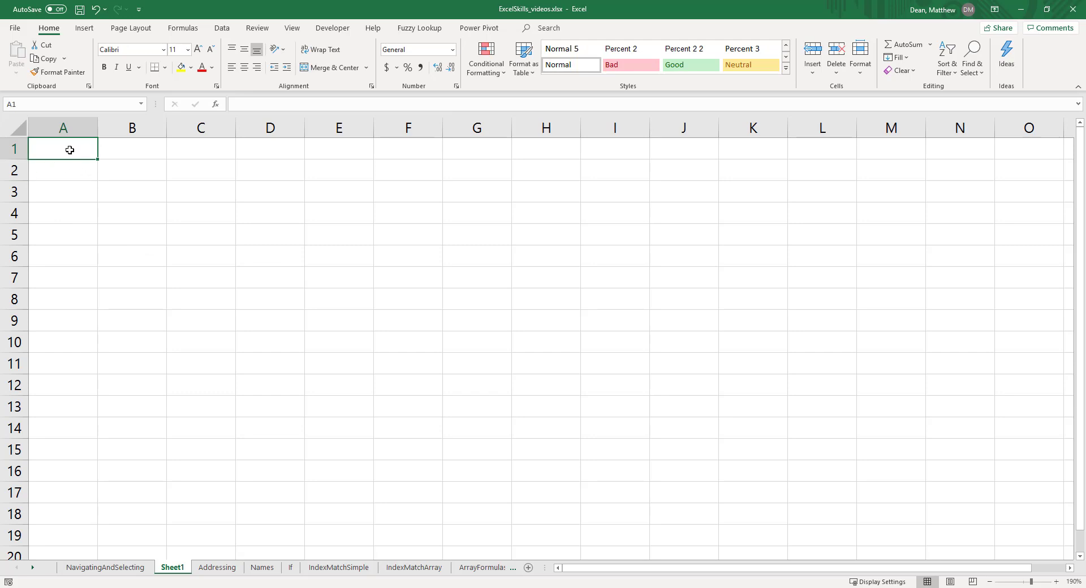
Start inserting a function in cell A1 of the new sheet and search the functions for "maximum".
{"action": "left_click", "coordinate": [216, 102]}
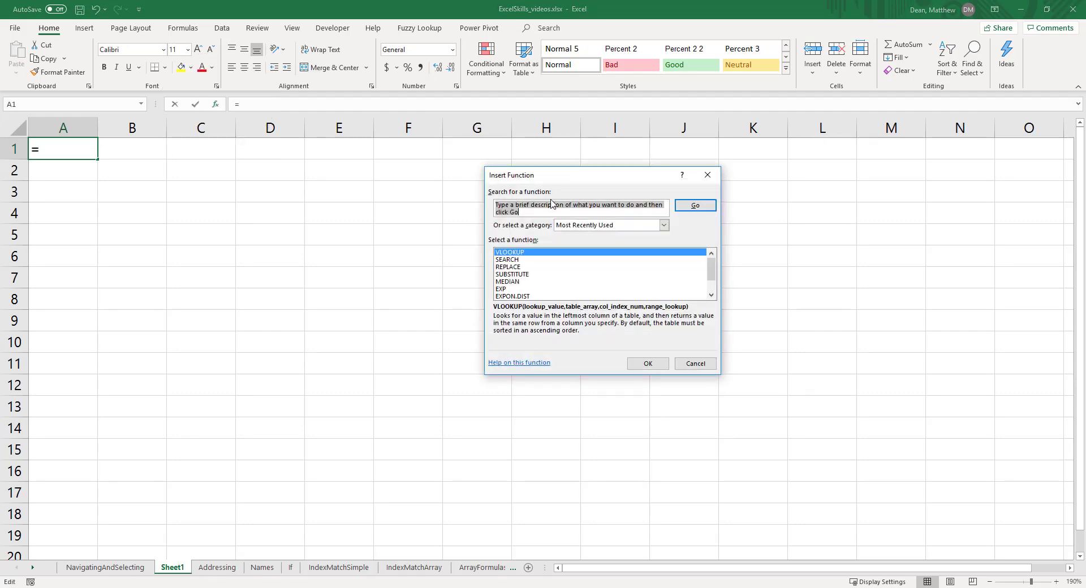
{"action": "left_click_drag", "start_coordinate": [572, 183], "coordinate": [372, 178]}
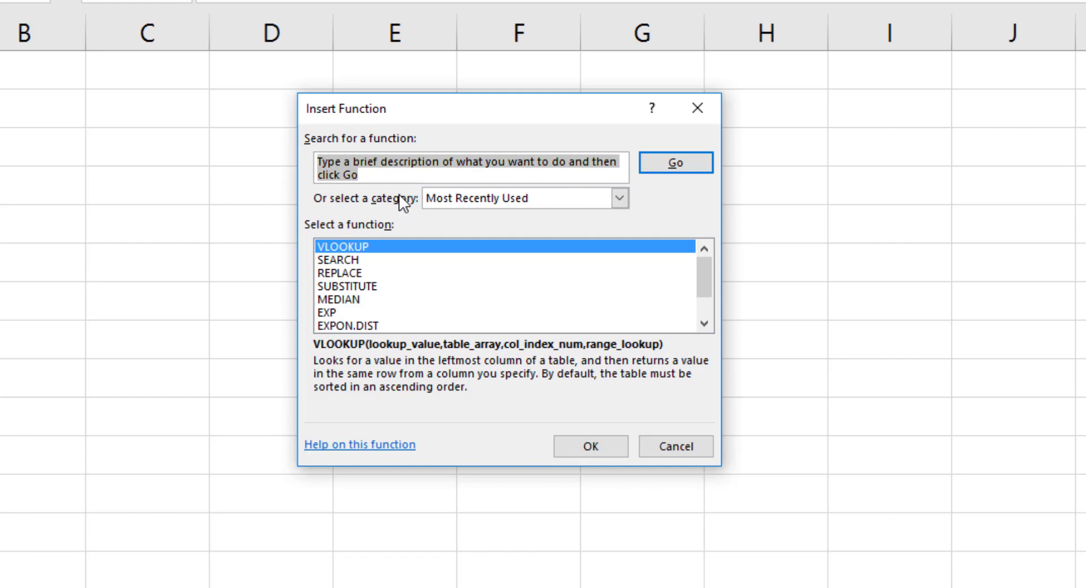
{"action": "type", "text": "maximum"}
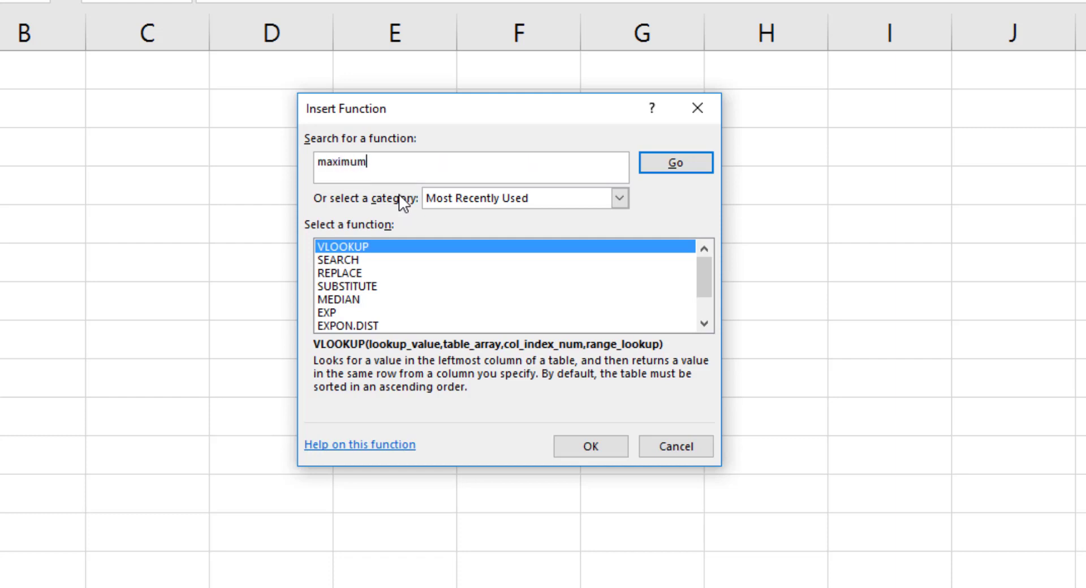
{"action": "key", "text": "Return"}
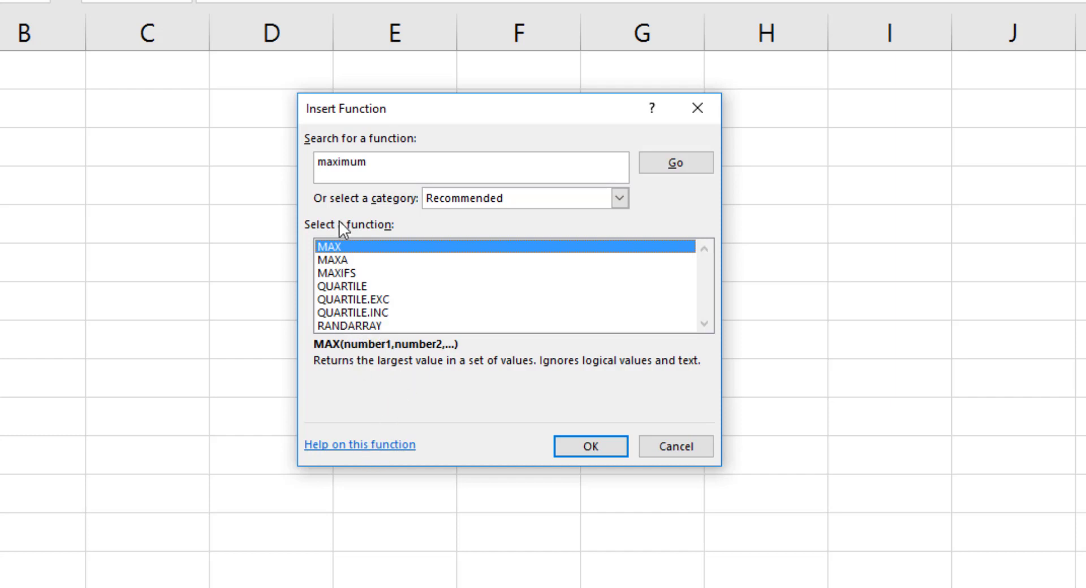
Open the online help article for the MAX function, read its syntax, remarks and examples, and close it.
{"action": "left_click", "coordinate": [395, 447]}
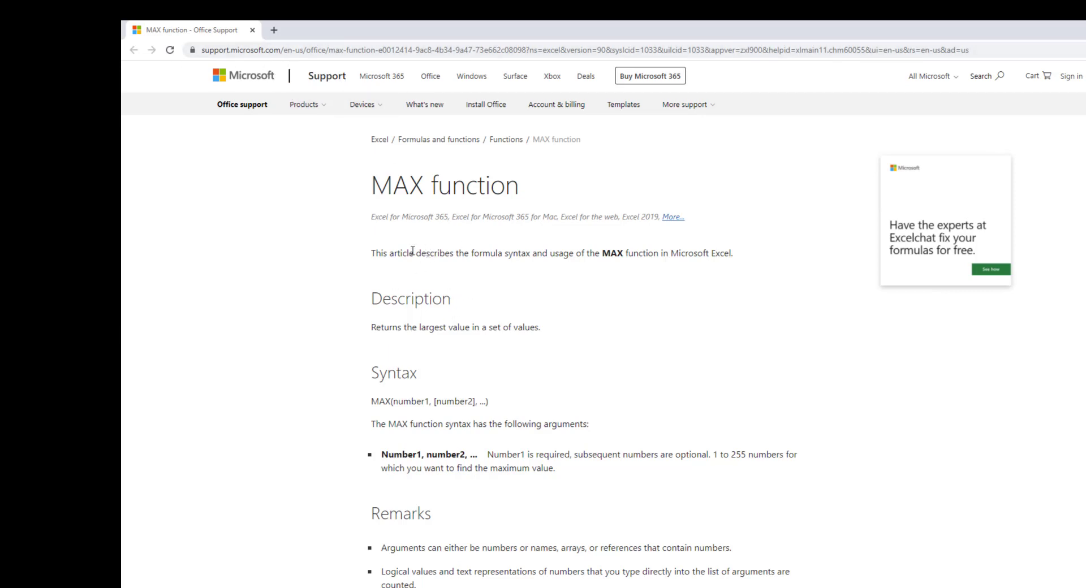
{"action": "scroll", "coordinate": [427, 263], "scroll_direction": "down", "scroll_amount": 4}
{"action": "scroll", "coordinate": [398, 240], "scroll_direction": "down", "scroll_amount": 8}
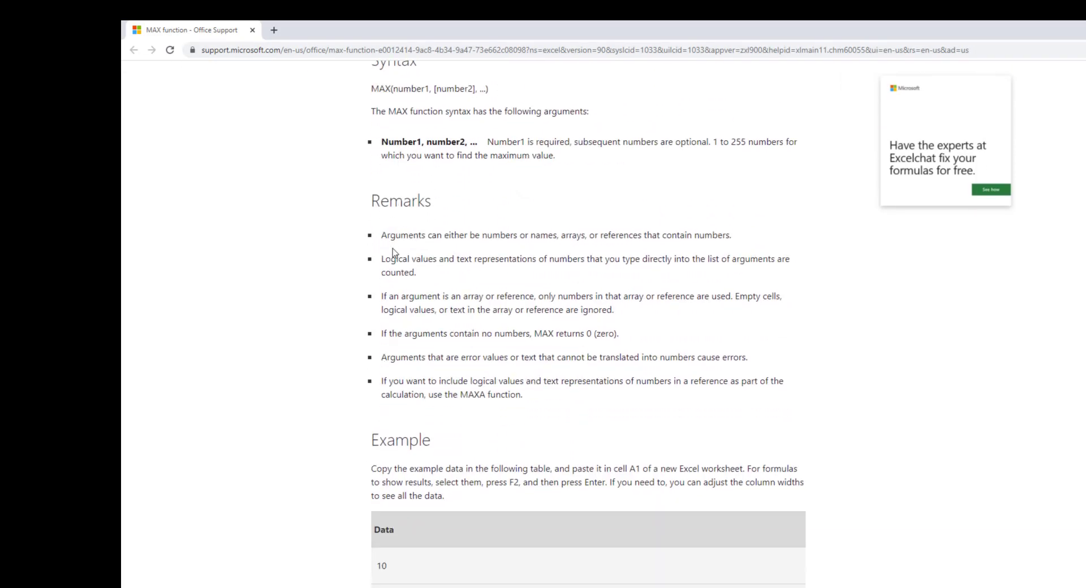
{"action": "scroll", "coordinate": [403, 376], "scroll_direction": "down", "scroll_amount": 4}
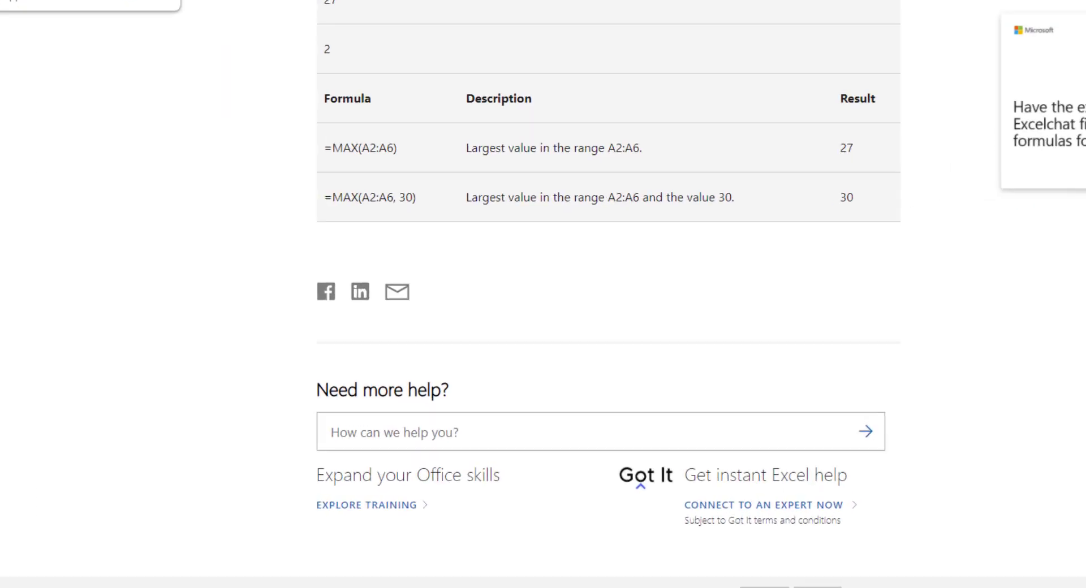
{"action": "left_click", "coordinate": [252, 31]}
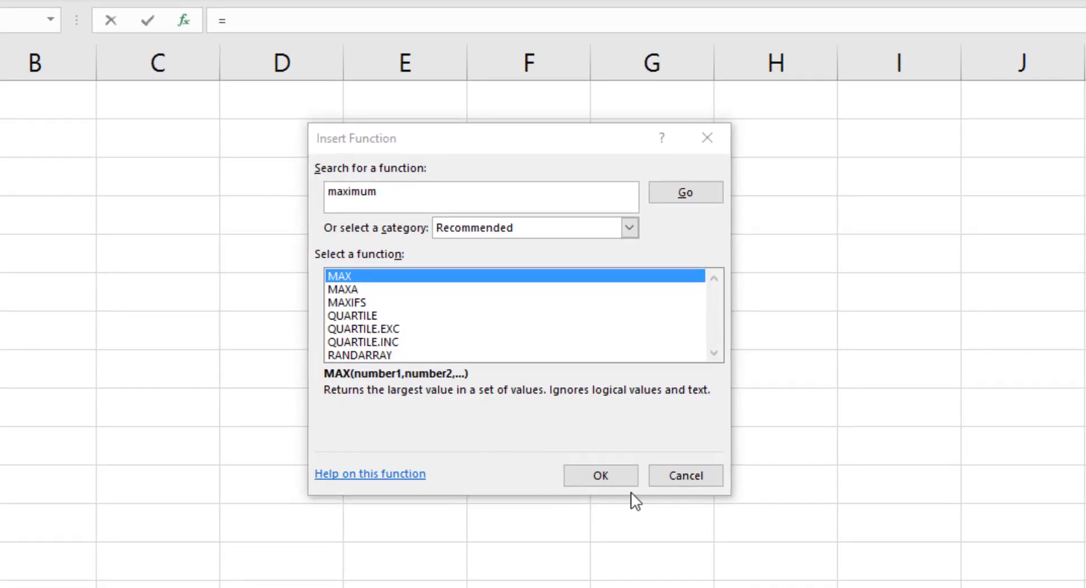
Insert the MAX function in cell A1 with the arguments 58, 26 and 48.
{"action": "double_click", "coordinate": [348, 273]}
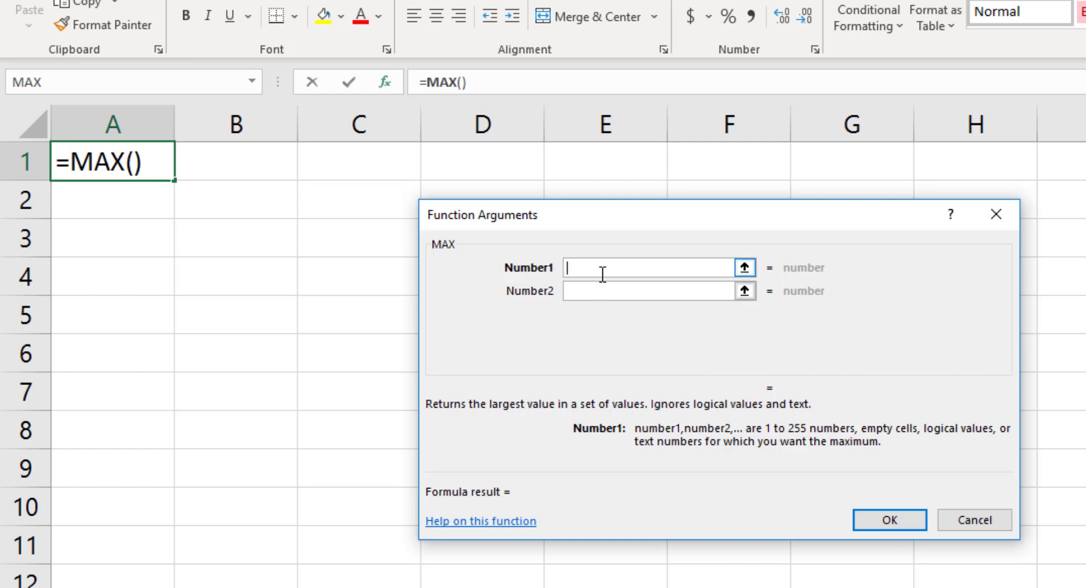
{"action": "type", "text": "58"}
{"action": "key", "text": "Tab"}
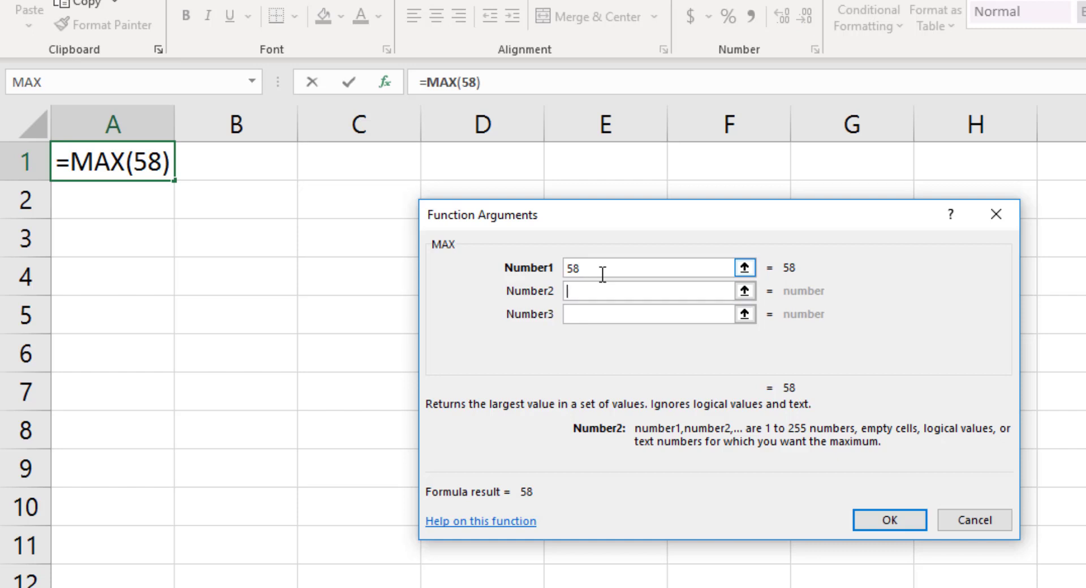
{"action": "type", "text": "26"}
{"action": "key", "text": "Tab"}
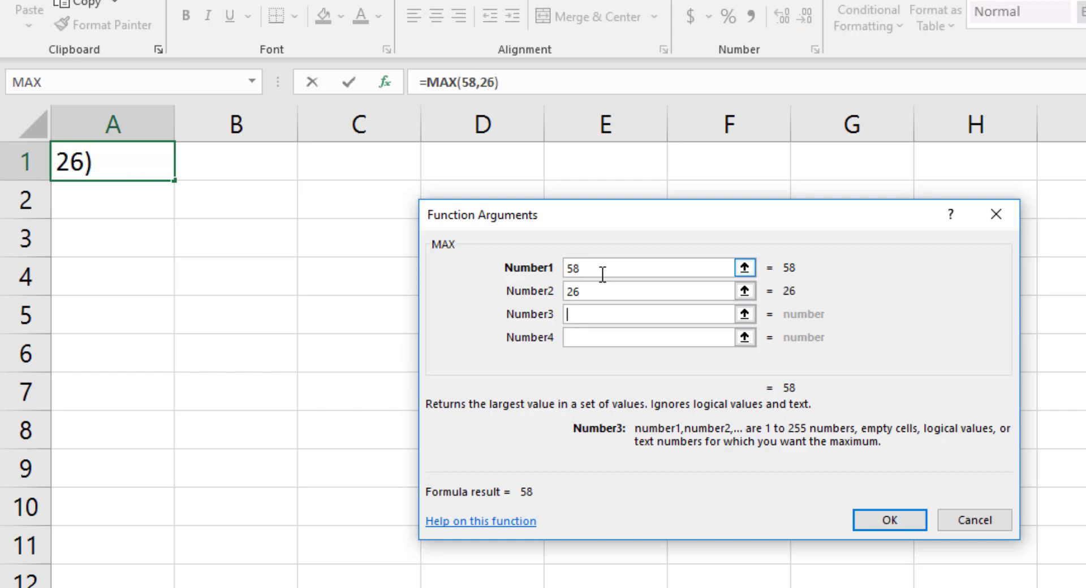
{"action": "type", "text": "48"}
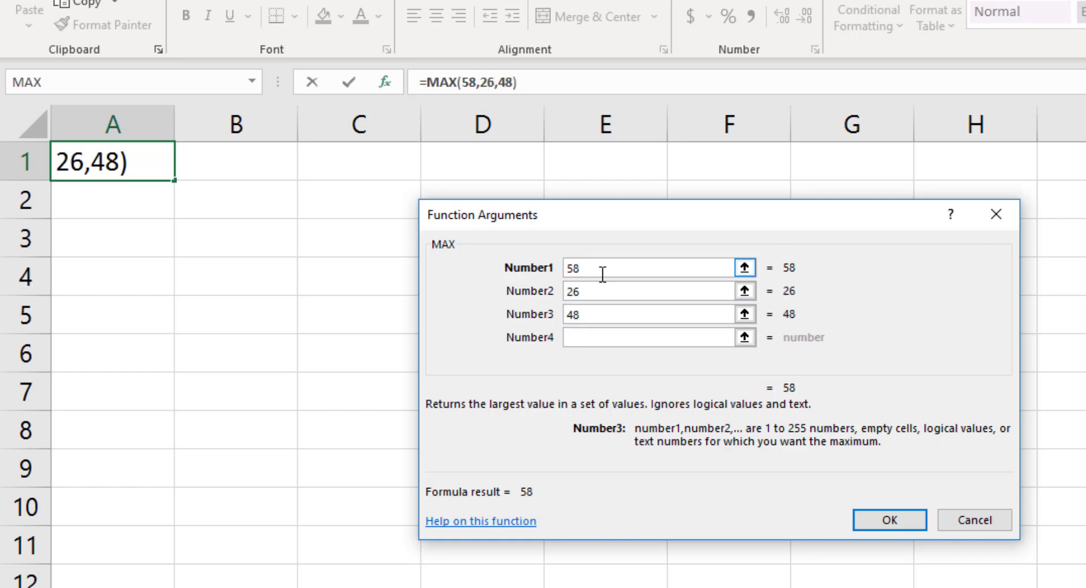
{"action": "key", "text": "Tab"}
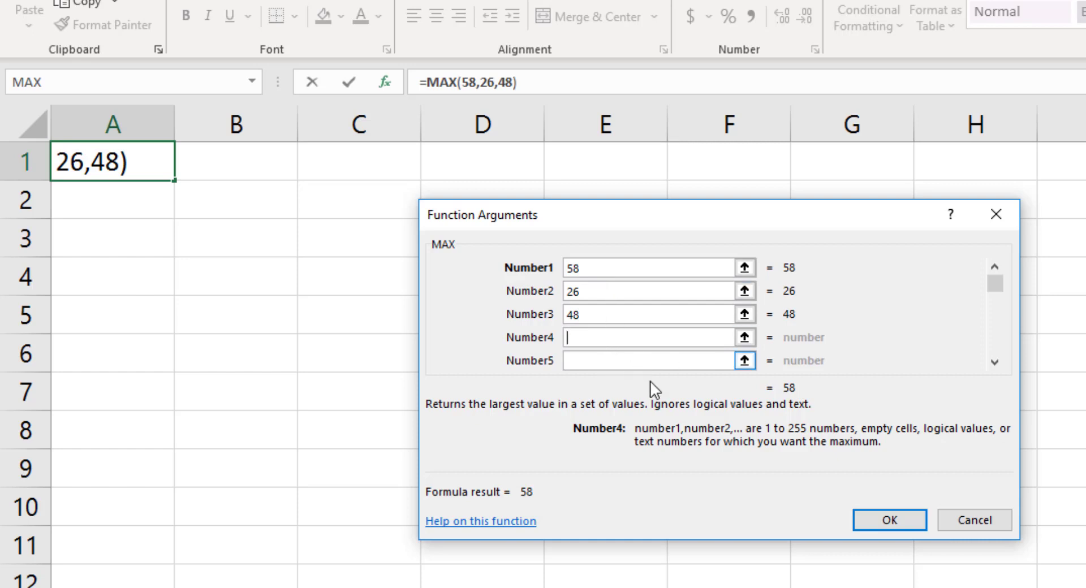
{"action": "left_click", "coordinate": [892, 523]}
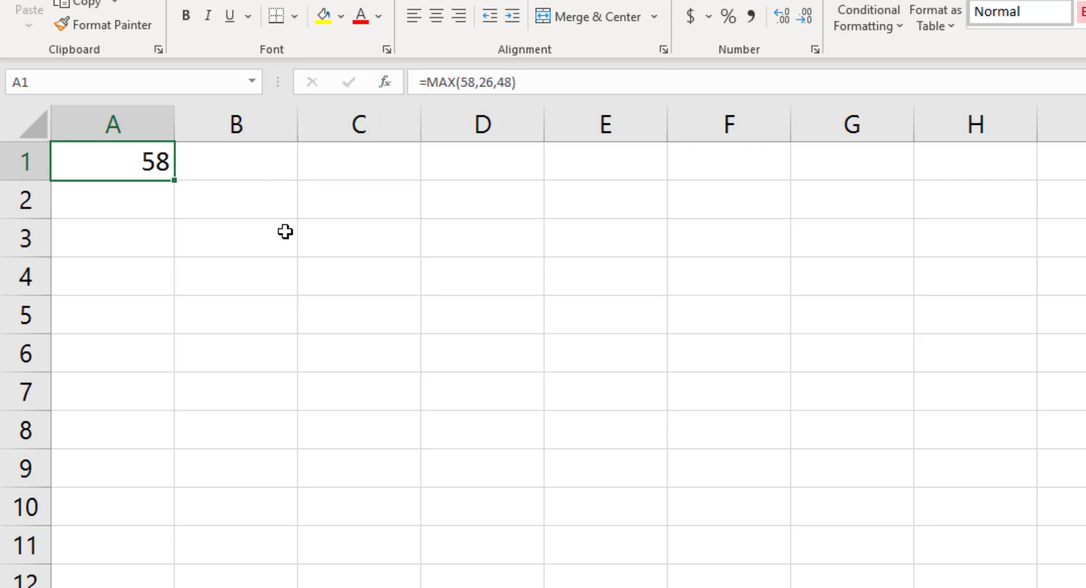
Enter a formula in cell A2 that averages the range D1:D4.
{"action": "left_click", "coordinate": [156, 200]}
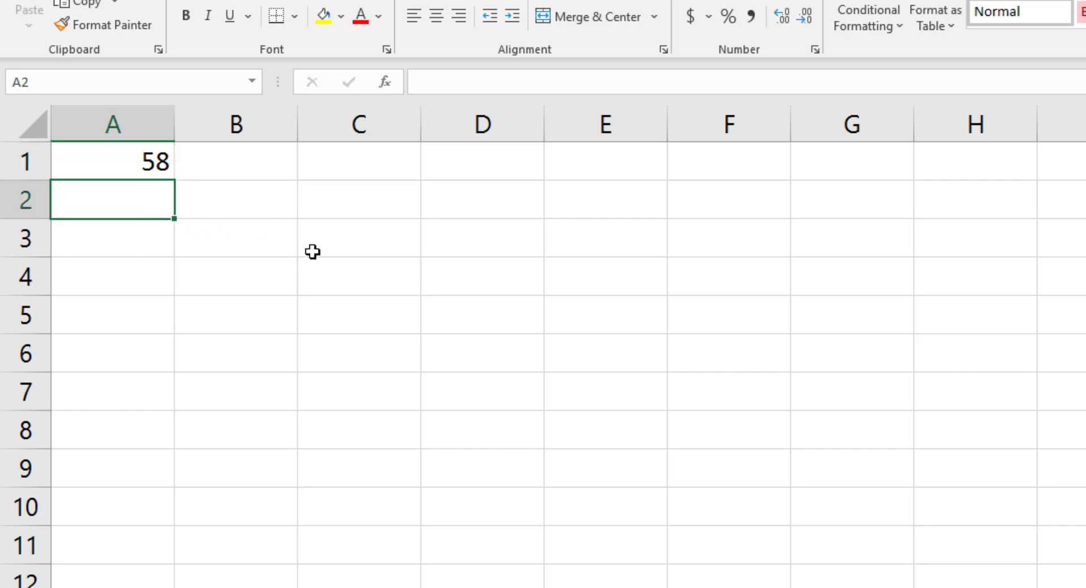
{"action": "type", "text": "="}
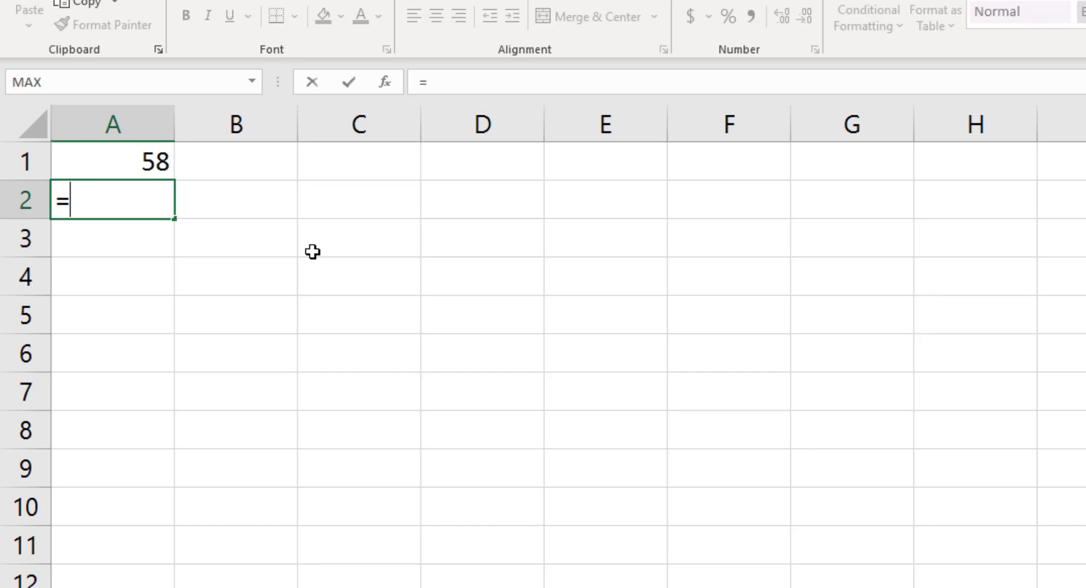
{"action": "type", "text": "average("}
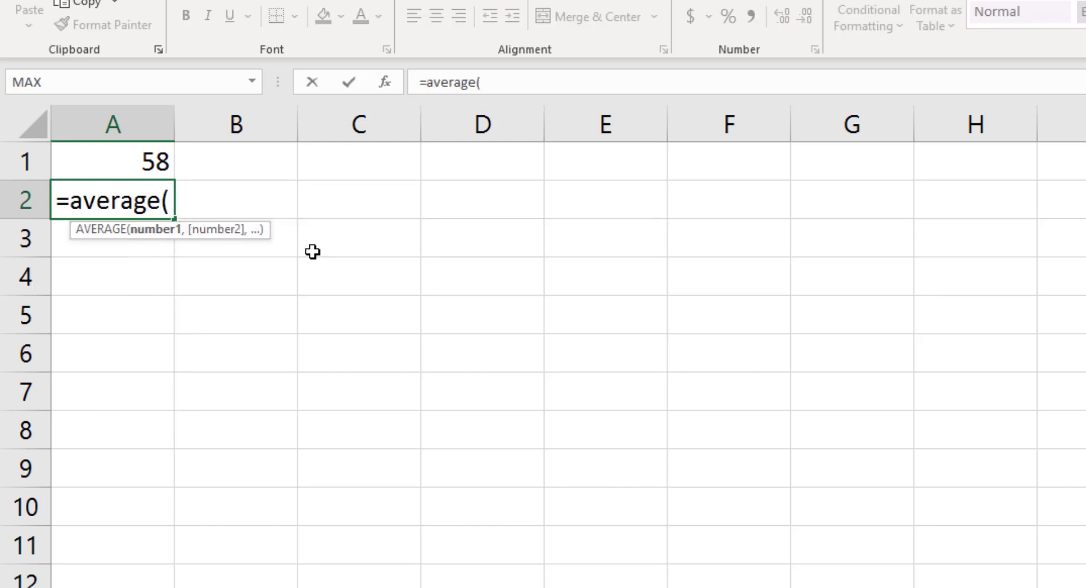
{"action": "key", "text": "Right"}
{"action": "key", "text": "Right"}
{"action": "key", "text": "Right"}
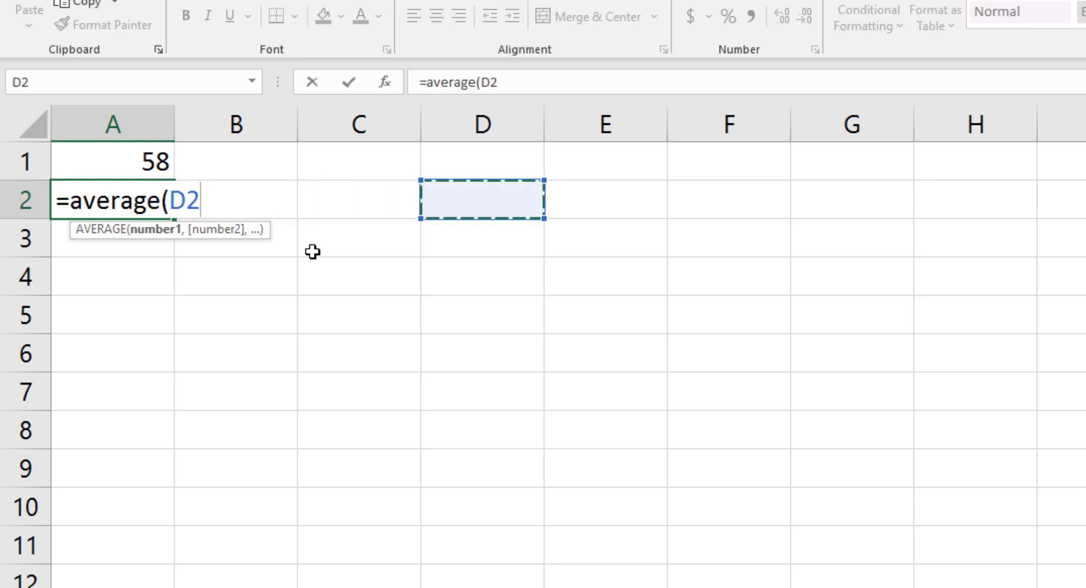
{"action": "key", "text": "Up"}
{"action": "key", "text": "shift+Down"}
{"action": "key", "text": "shift+Down"}
{"action": "key", "text": "shift+Down"}
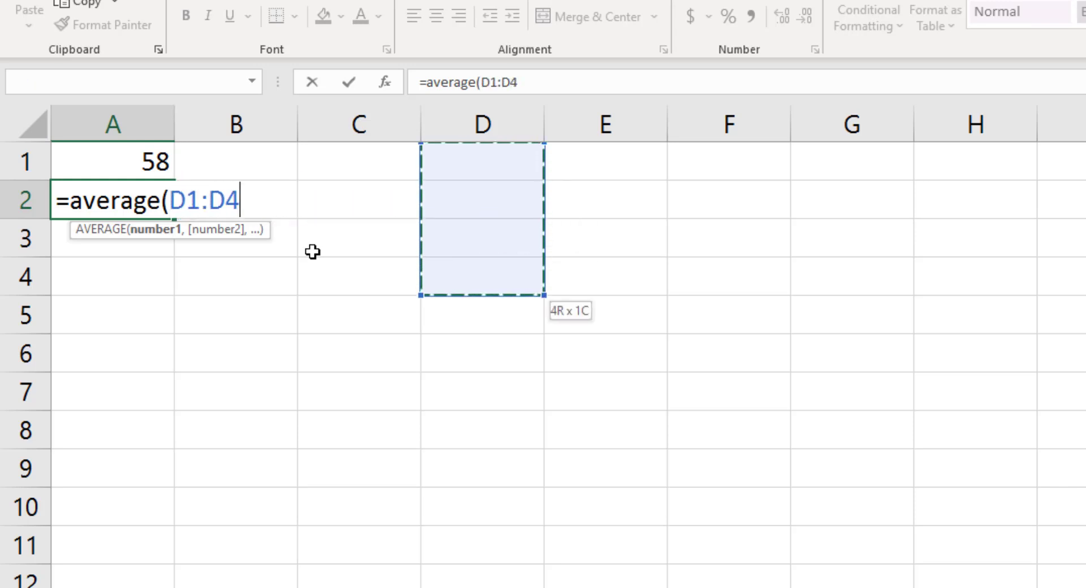
{"action": "type", "text": ")"}
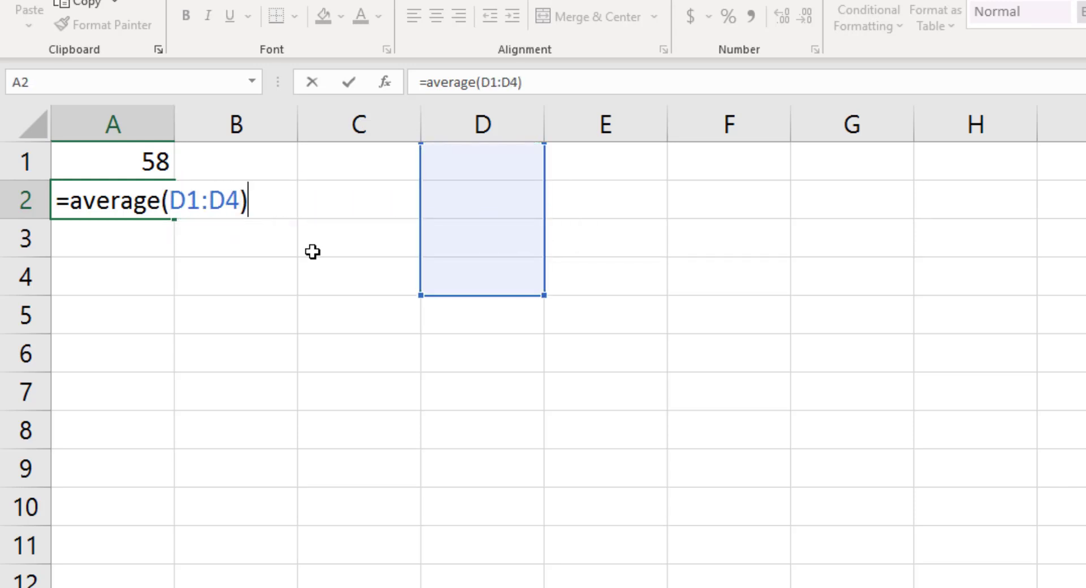
{"action": "key", "text": "Return"}
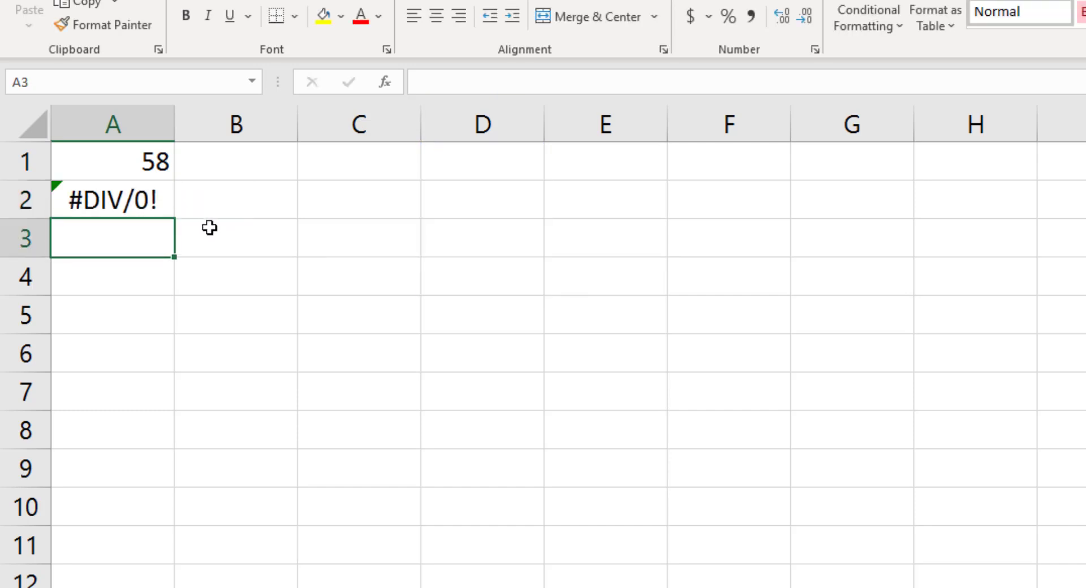
Fill cells D1 to D4 with the values 3, 4, 5 and 6.
{"action": "left_click", "coordinate": [121, 195]}
{"action": "left_click", "coordinate": [474, 167]}
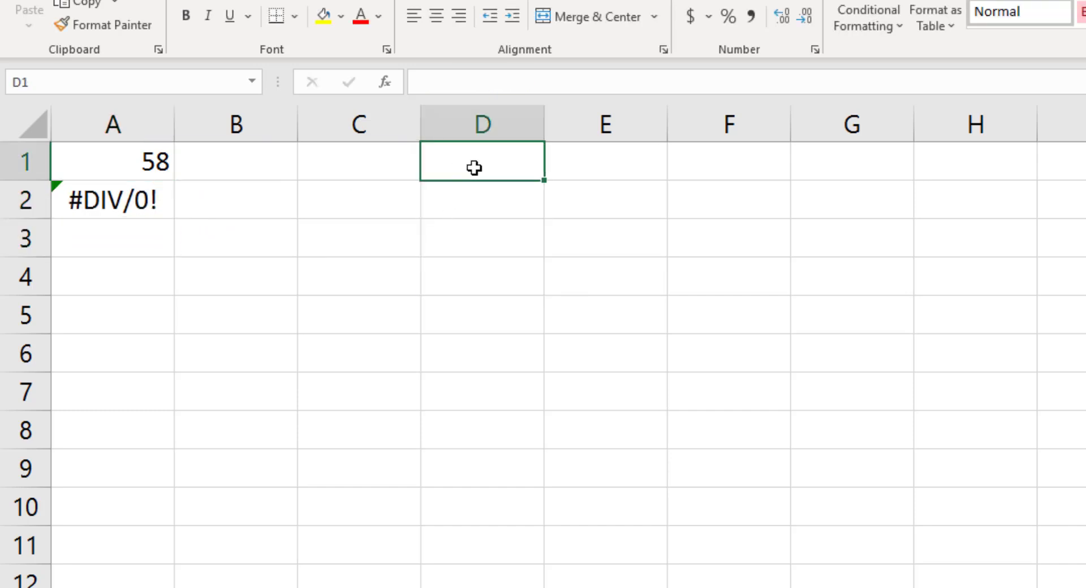
{"action": "type", "text": "3"}
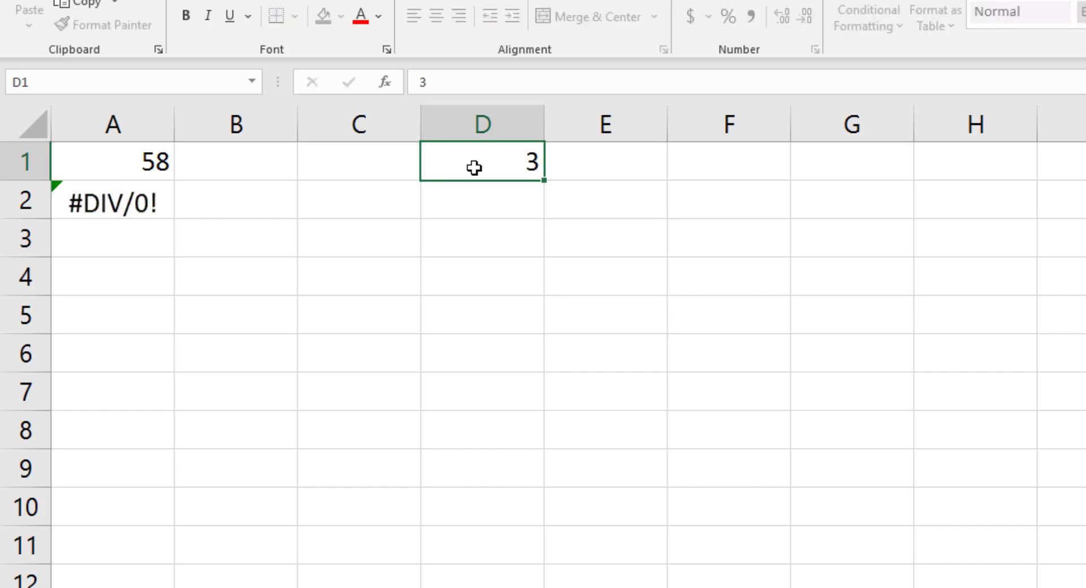
{"action": "key", "text": "Return"}
{"action": "type", "text": "4"}
{"action": "key", "text": "Return"}
{"action": "type", "text": "5"}
{"action": "key", "text": "Return"}
{"action": "type", "text": "6"}
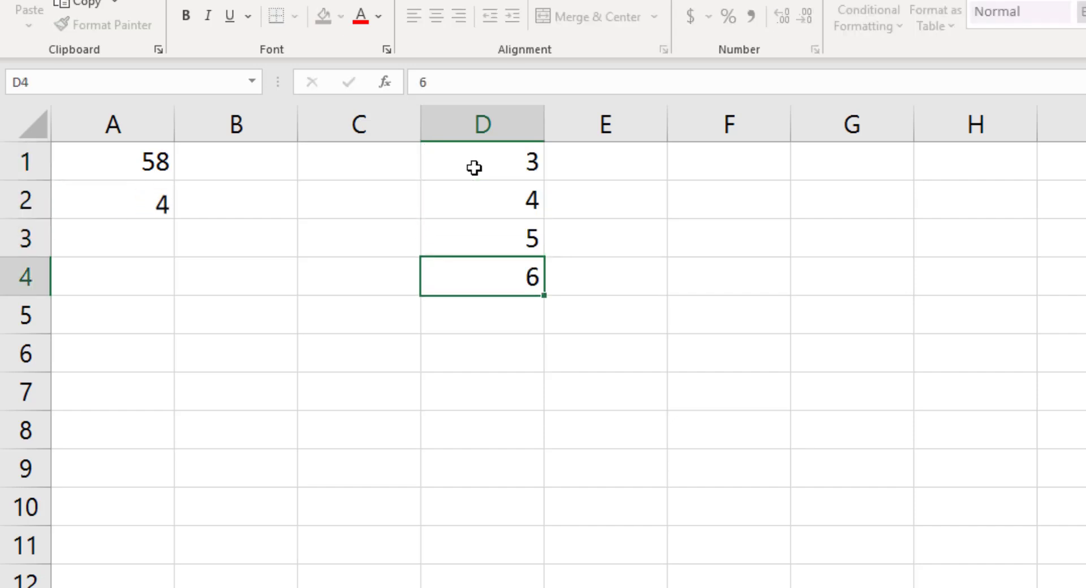
Open the formula in cell A2 to check which range it averages, and leave it without editing.
{"action": "key", "text": "Return"}
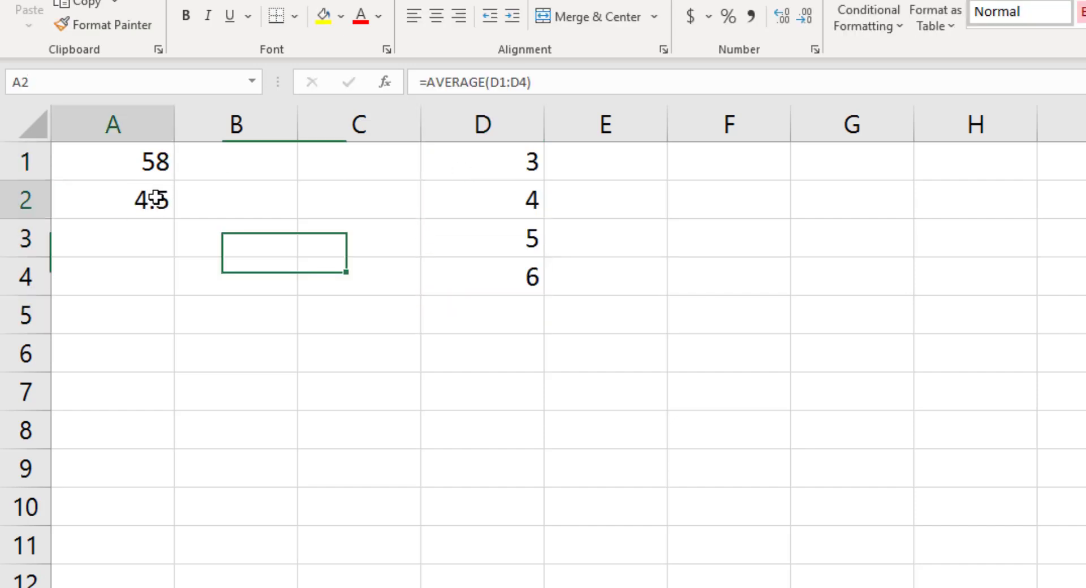
{"action": "double_click", "coordinate": [152, 199]}
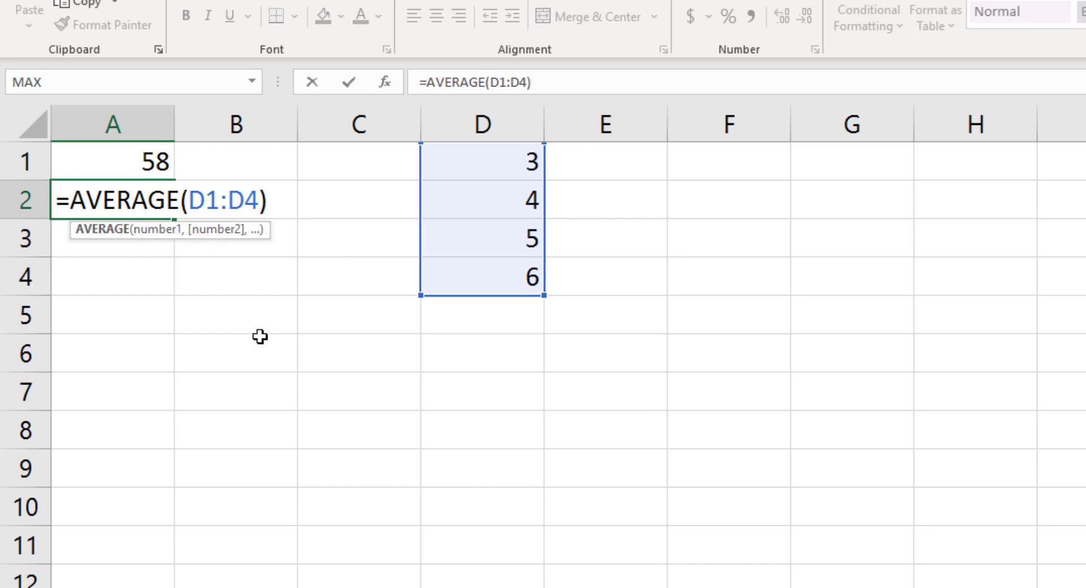
{"action": "key", "text": "Escape"}
{"action": "key", "text": "Return"}
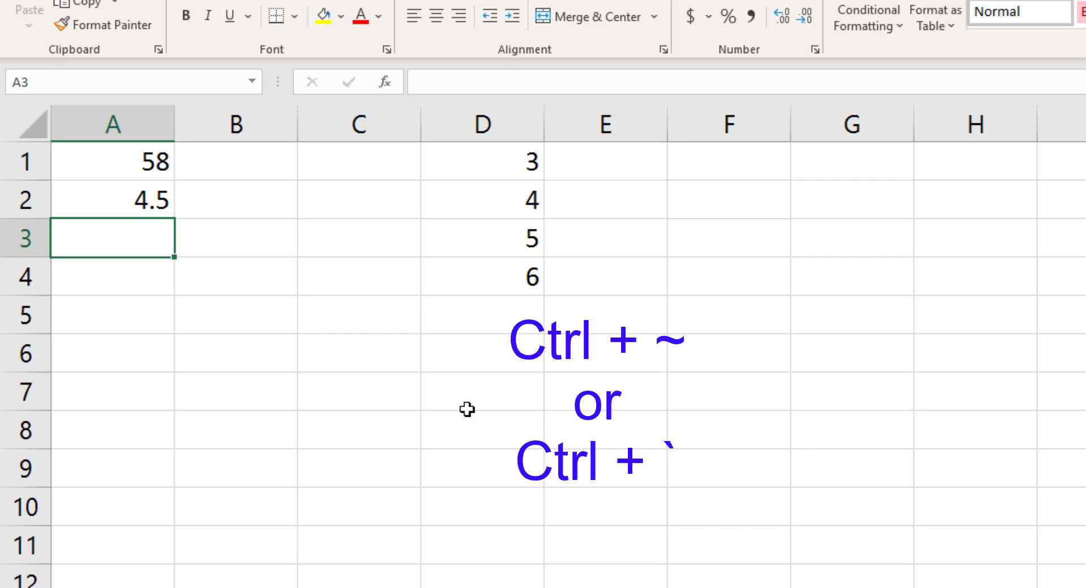
Show formulas instead of results across the sheet and enter =SUM(2,4,5,7) in cell A4.
{"action": "key", "text": "ctrl+grave"}
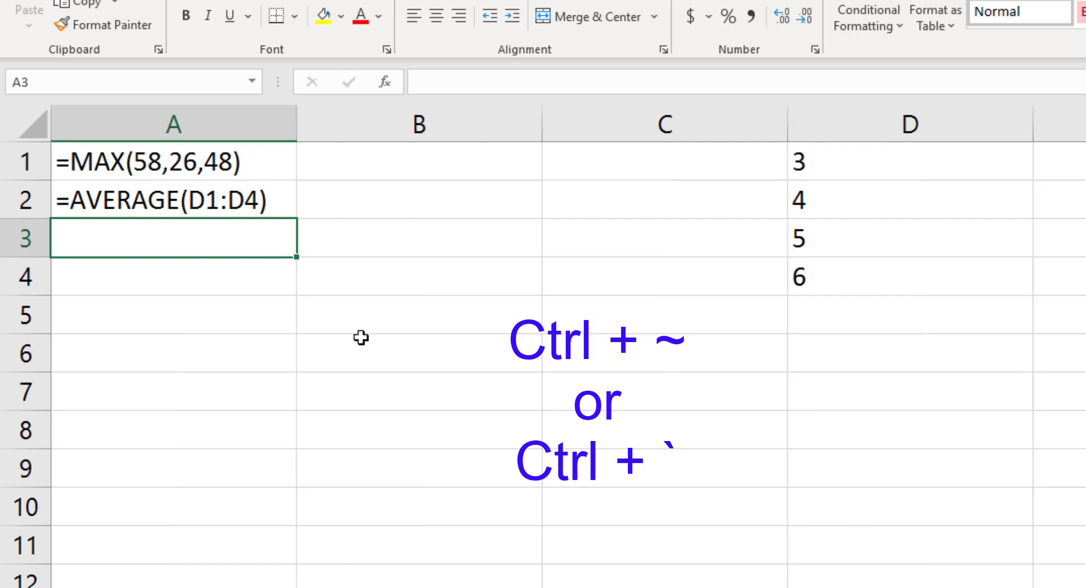
{"action": "left_click", "coordinate": [211, 291]}
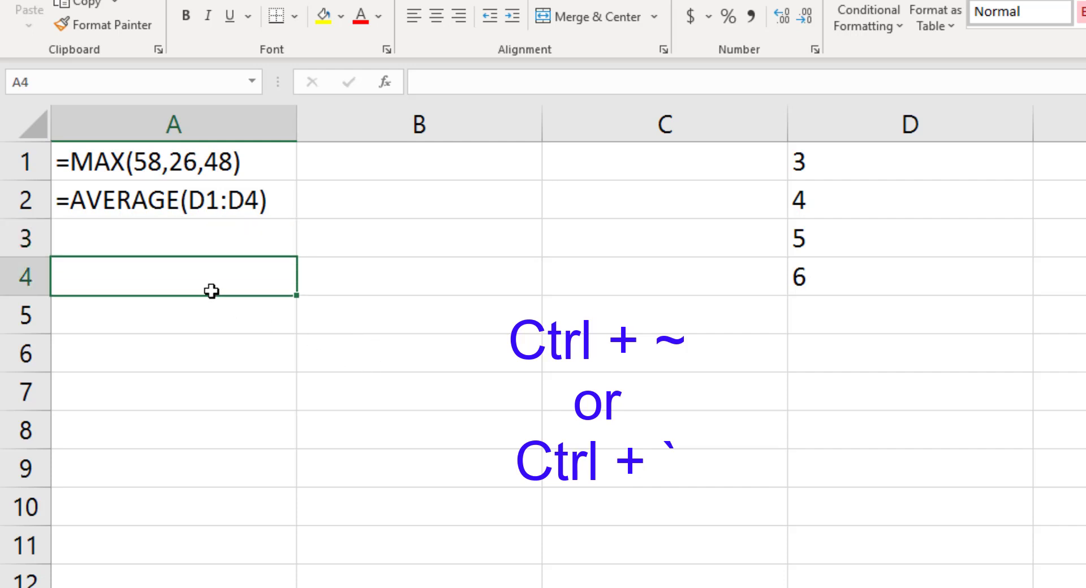
{"action": "double_click", "coordinate": [212, 291]}
{"action": "type", "text": "=aflkj"}
{"action": "key", "text": "BackSpace"}
{"action": "key", "text": "BackSpace"}
{"action": "key", "text": "BackSpace"}
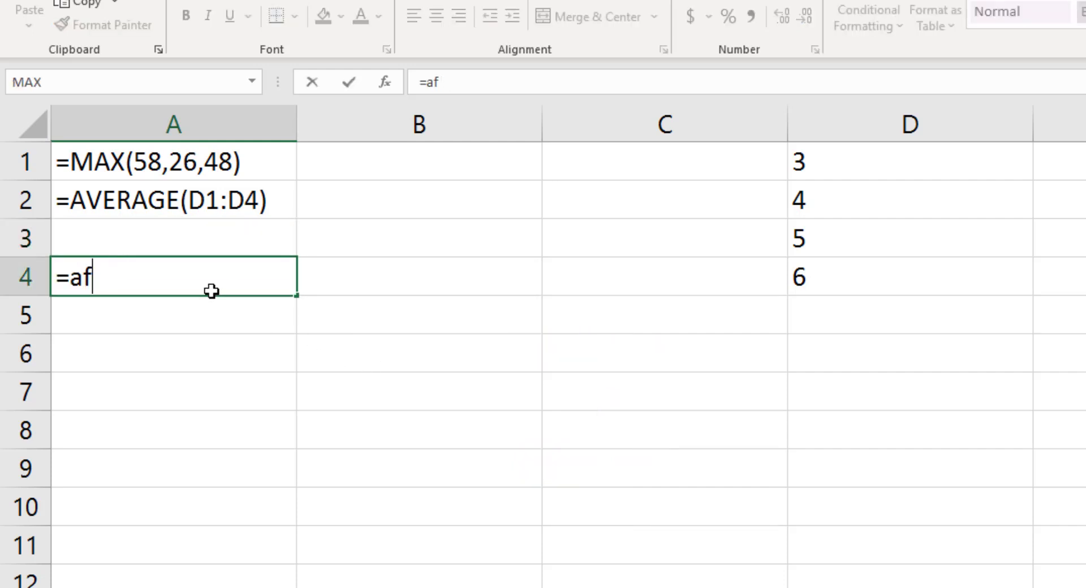
{"action": "key", "text": "BackSpace"}
{"action": "key", "text": "BackSpace"}
{"action": "type", "text": "sum(2,"}
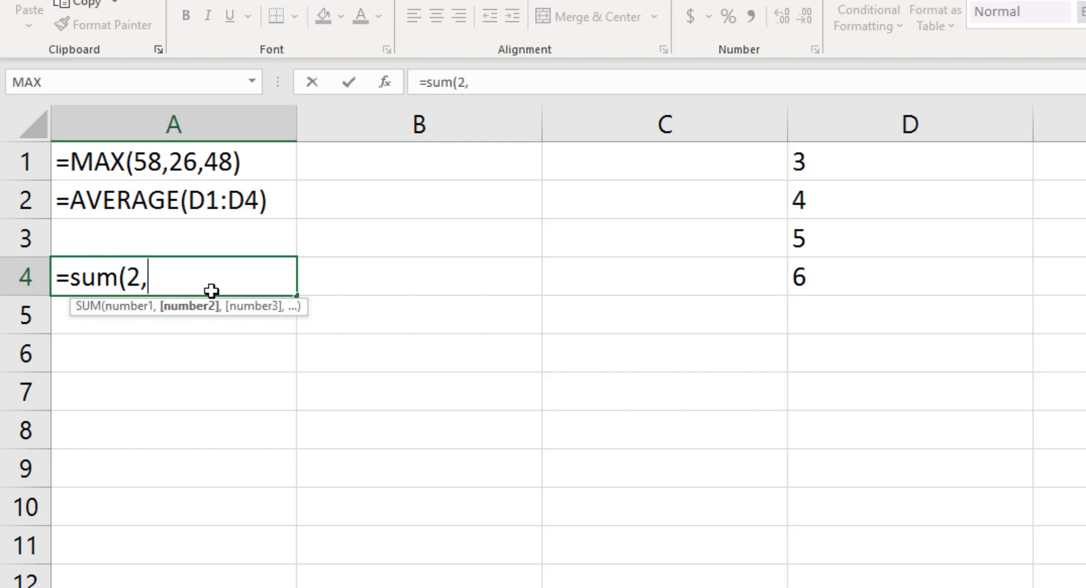
{"action": "type", "text": "4,5,7"}
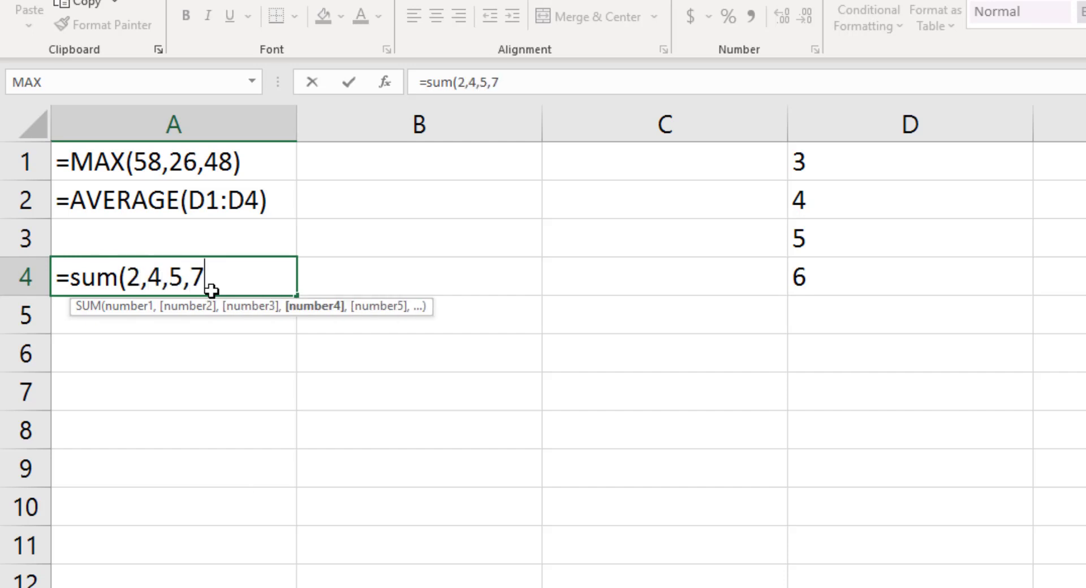
{"action": "type", "text": ")"}
{"action": "key", "text": "Return"}
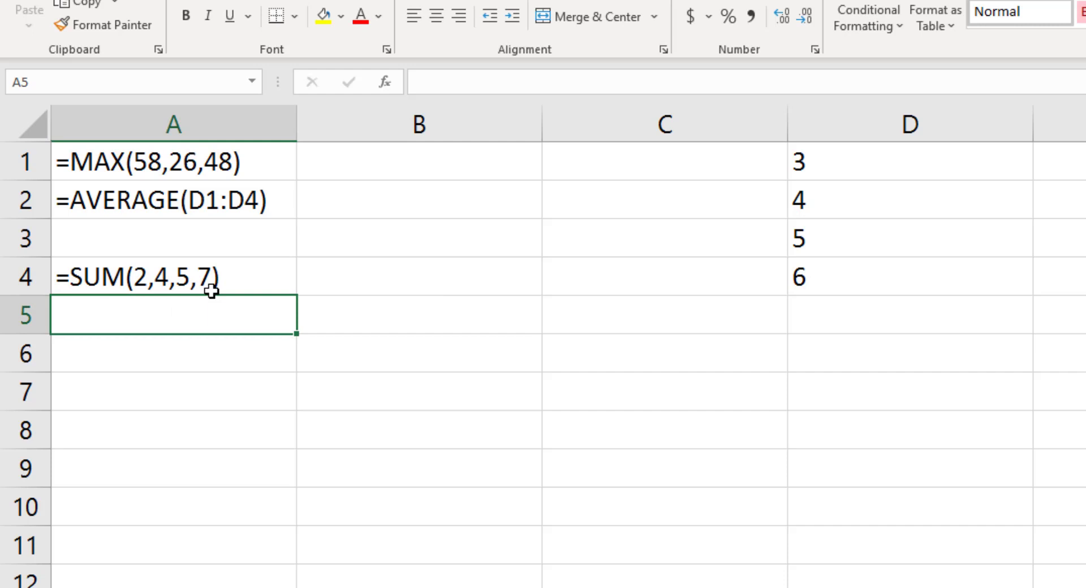
Switch the sheet back to displaying results and inspect the formula in cell A4 without editing it.
{"action": "key", "text": "ctrl+grave"}
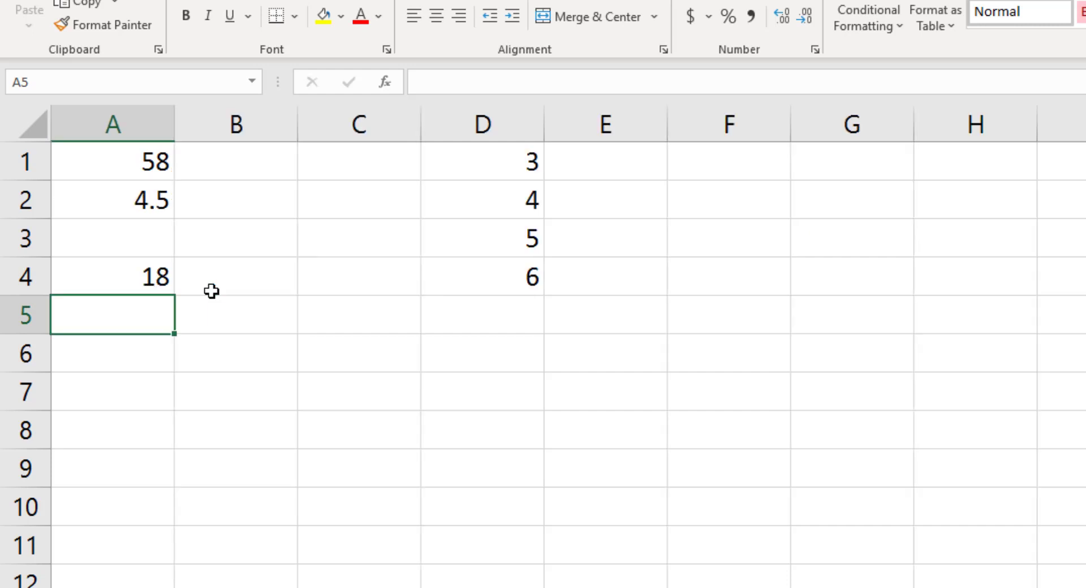
{"action": "double_click", "coordinate": [149, 278]}
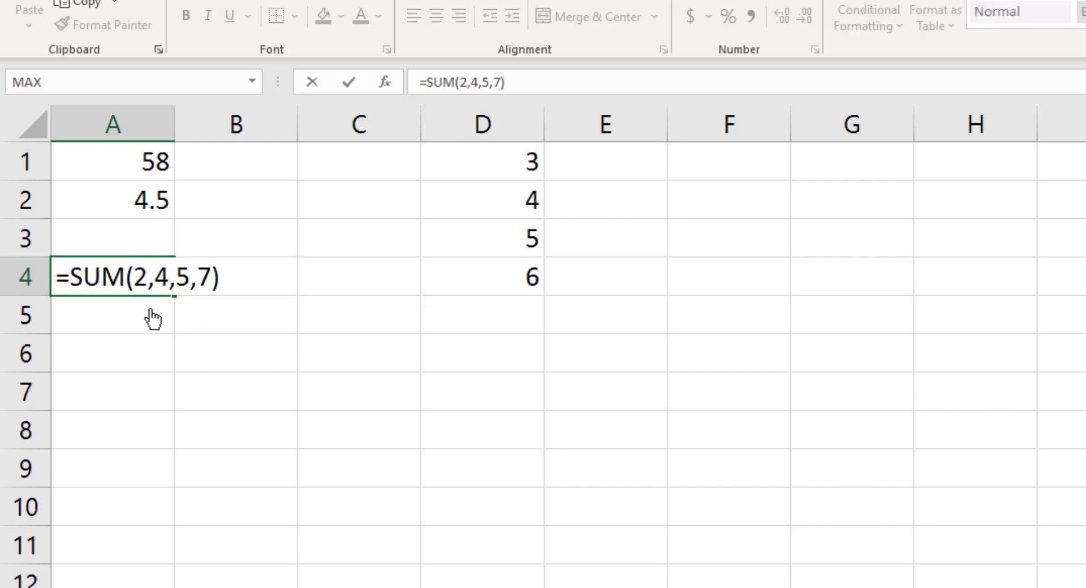
{"action": "key", "text": "Return"}
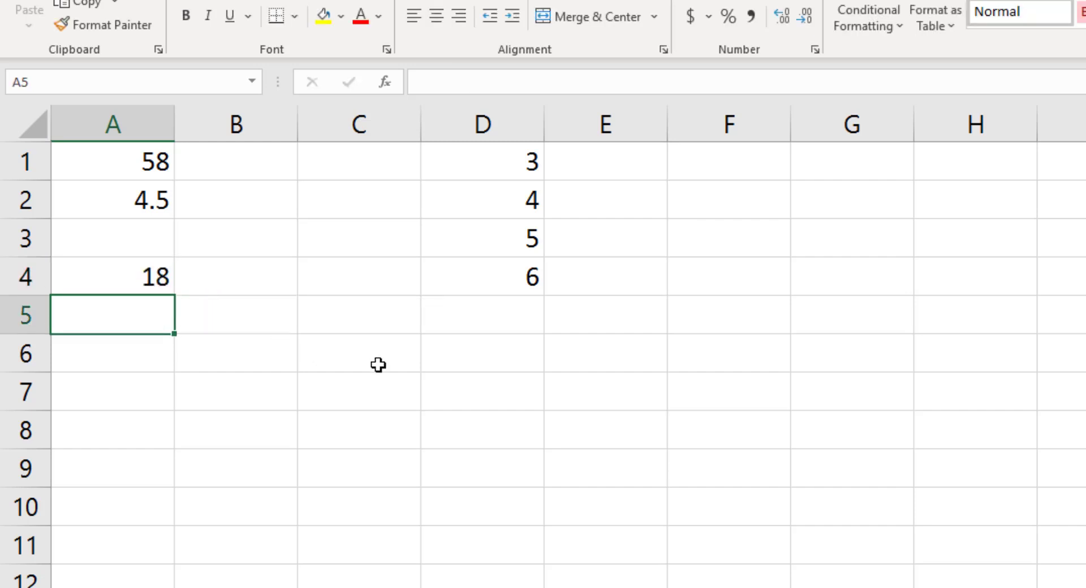